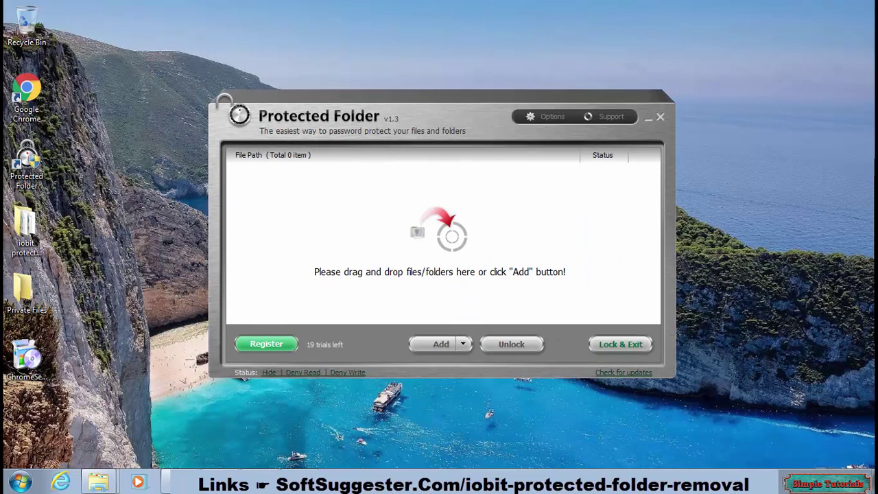
Step: Protect the Private Files folder and ChromeSetup.exe in Protected Folder, then Lock & Exit
left_click_drag(84, 369, 376, 280)
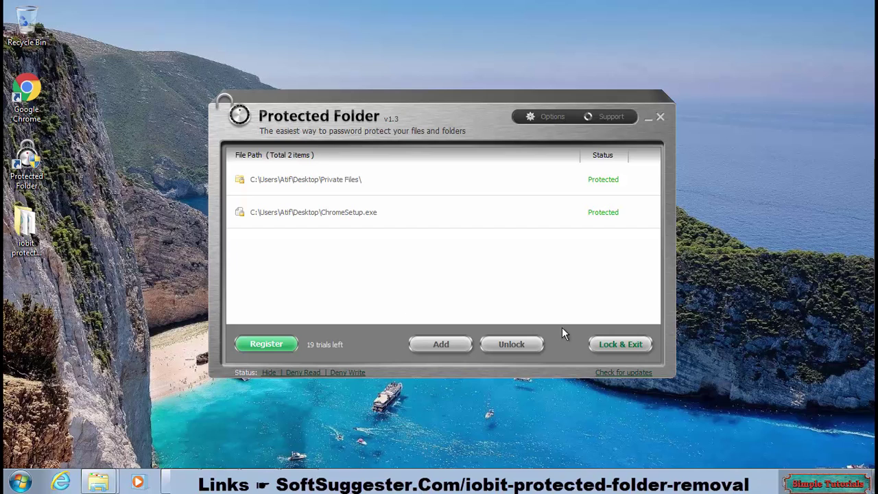
left_click(606, 345)
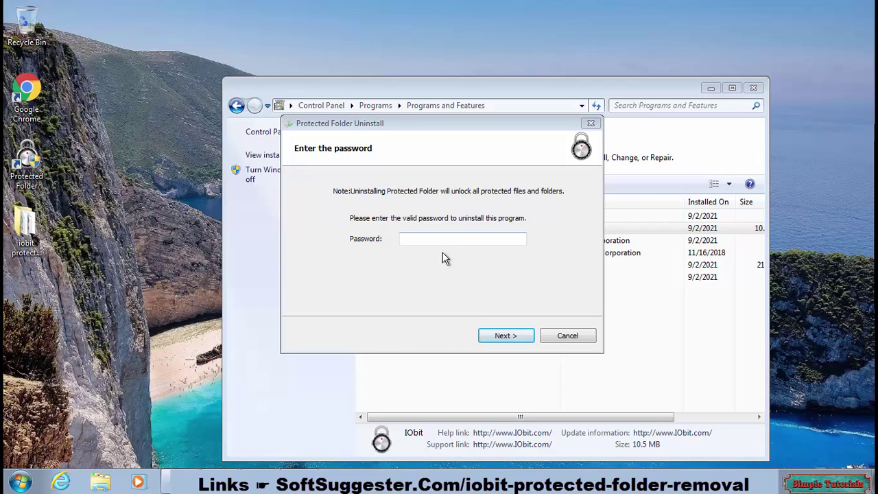
Step: Attempt the Protected Folder uninstall with an empty password and dismiss the Wrong old password error
left_click(441, 238)
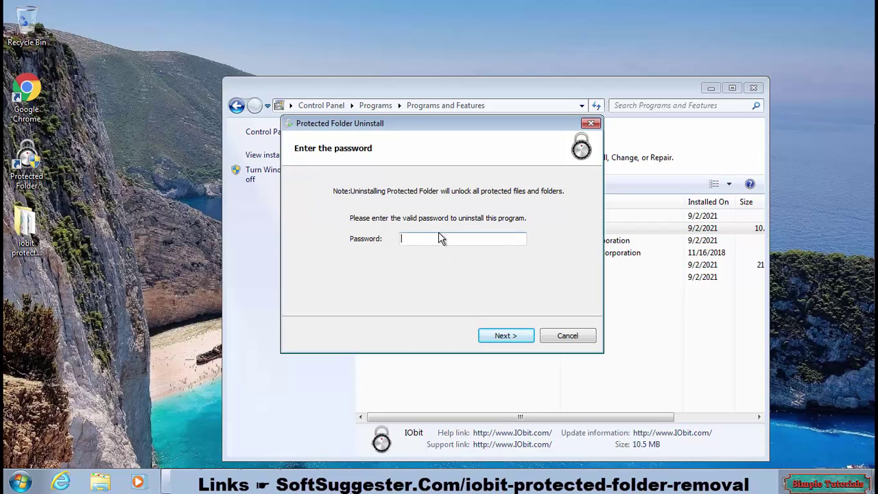
left_click(503, 341)
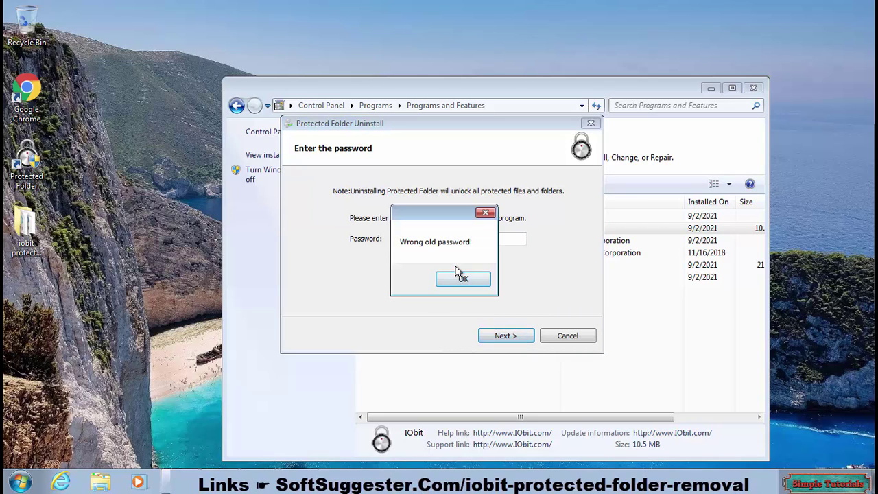
left_click(461, 277)
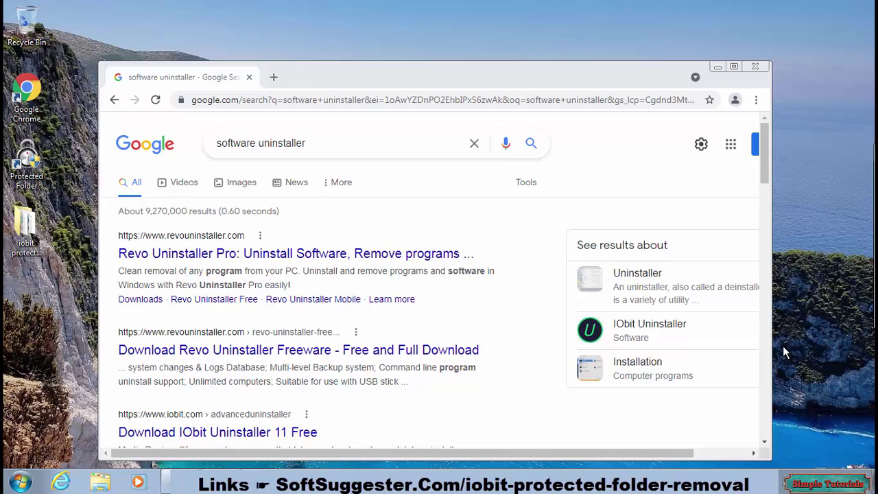
Step: Widen the Chrome window to show the full 'software uninstaller' search results
left_click_drag(772, 336, 843, 324)
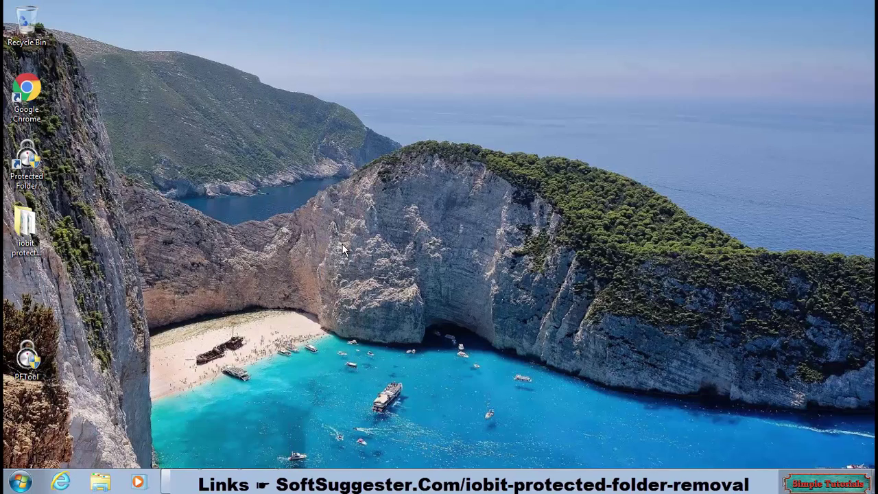
Step: Select the PFTool desktop shortcut, then deselect it
left_click(23, 376)
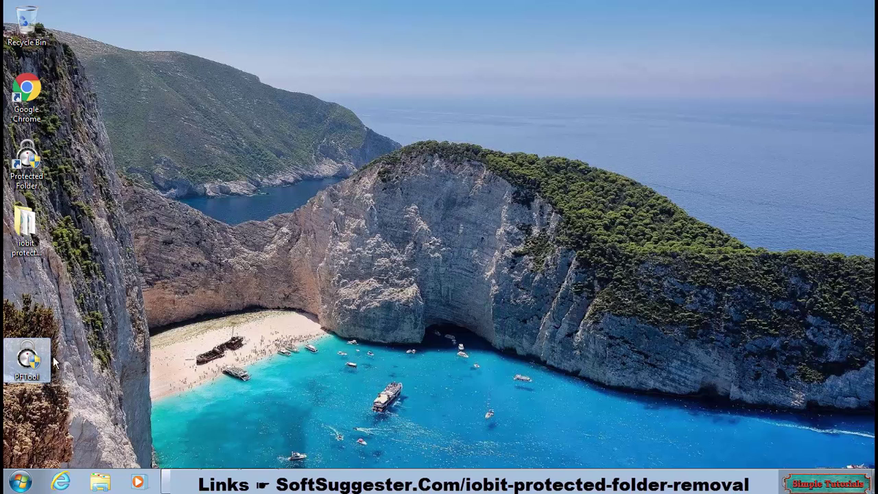
left_click(256, 316)
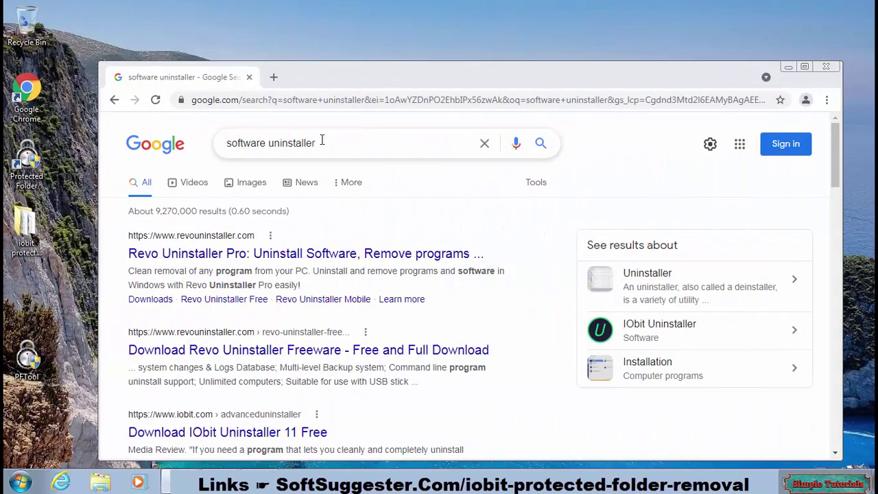
Step: Open the Download Revo Uninstaller Freeware page from the 'software uninstaller' results
left_click_drag(323, 142, 183, 133)
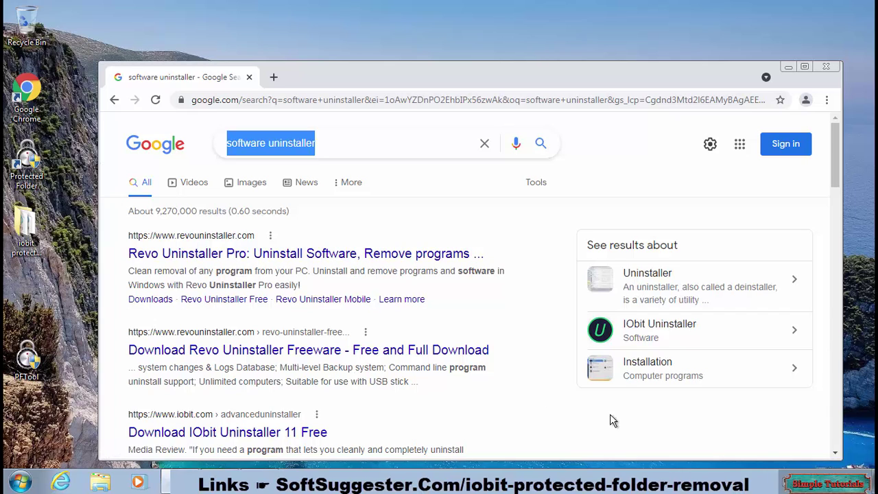
scroll(392, 402, "down", 4)
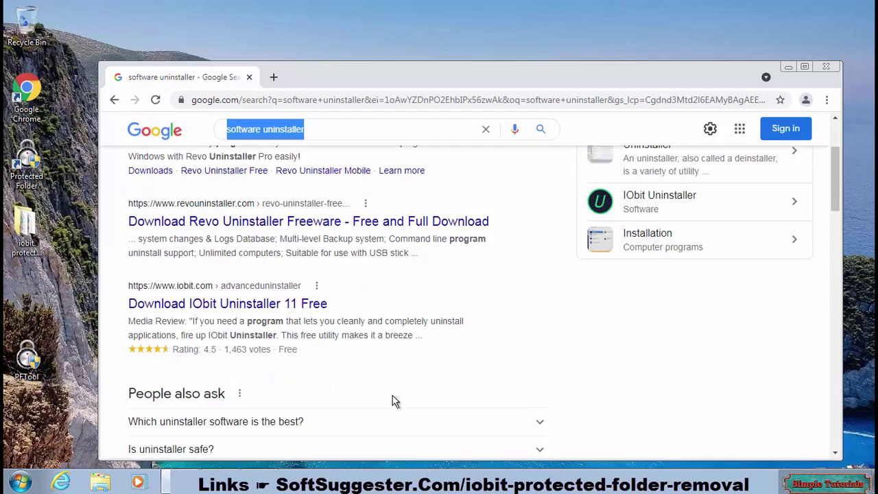
scroll(392, 402, "up", 1)
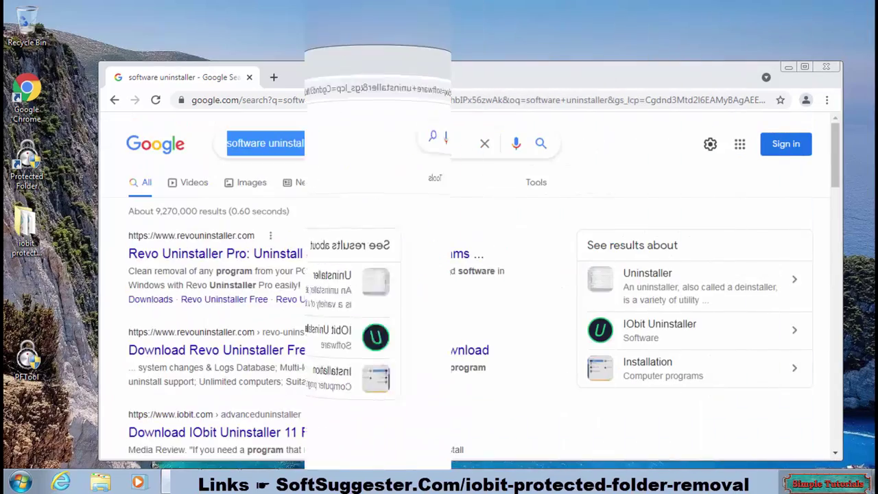
left_click(477, 349)
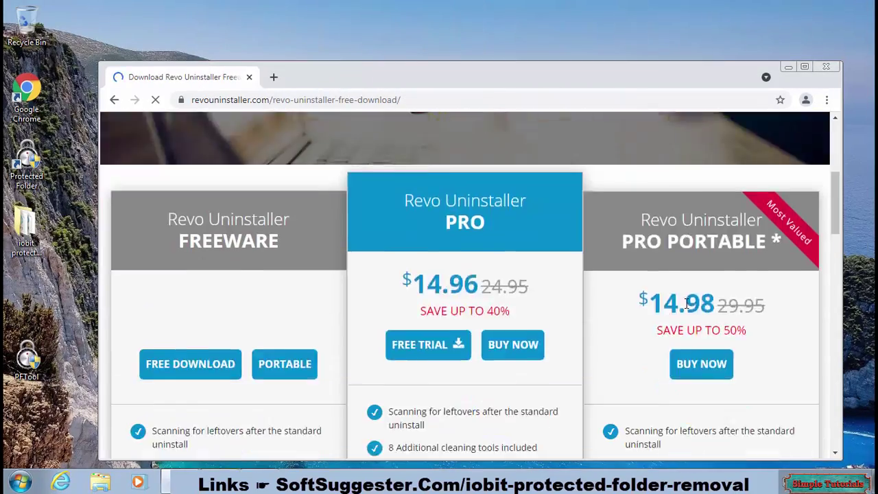
Step: Download the free installer revosetup.exe from the Revo Uninstaller page
scroll(356, 301, "down", 2)
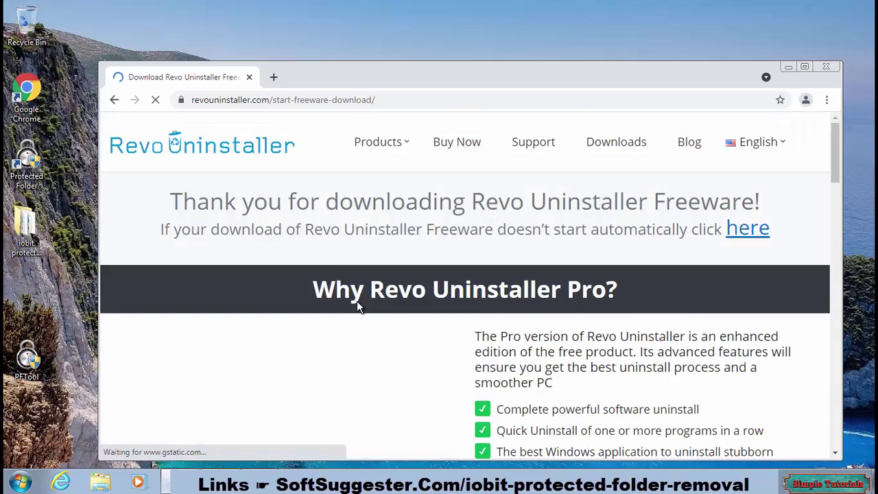
scroll(282, 346, "down", 1)
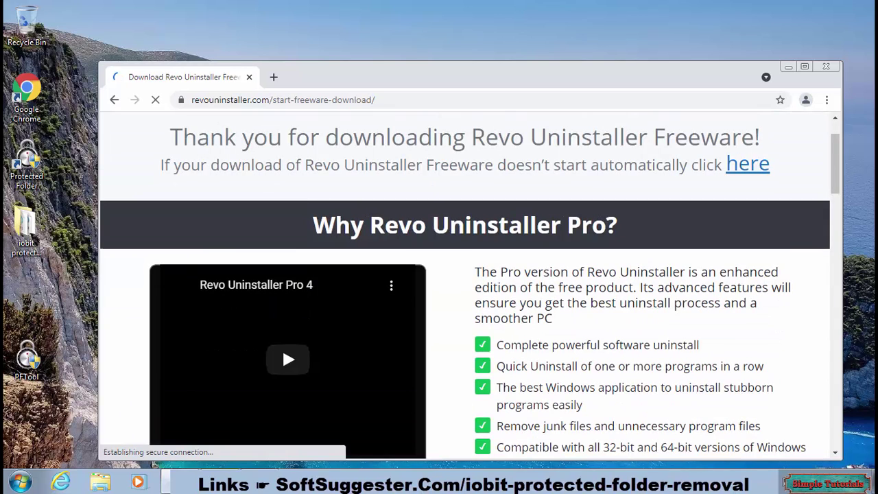
left_click(655, 445)
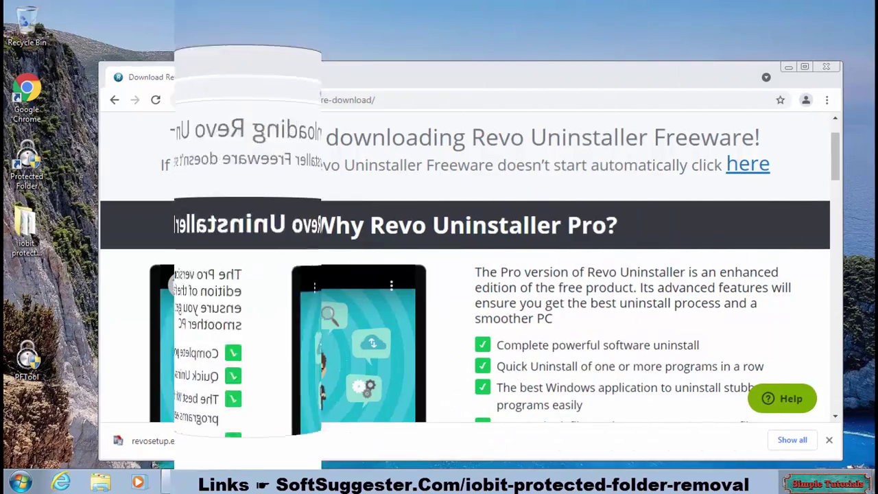
Step: Install Revo Uninstaller 2.3.0 to the default location, accepting the license, and launch it
left_click(157, 440)
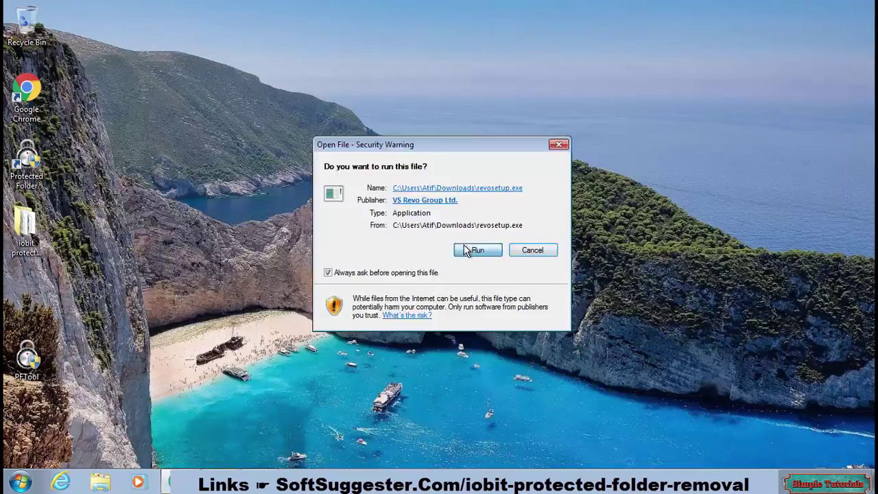
left_click(465, 247)
left_click(500, 251)
left_click(455, 270)
left_click(312, 303)
left_click(516, 343)
left_click(525, 345)
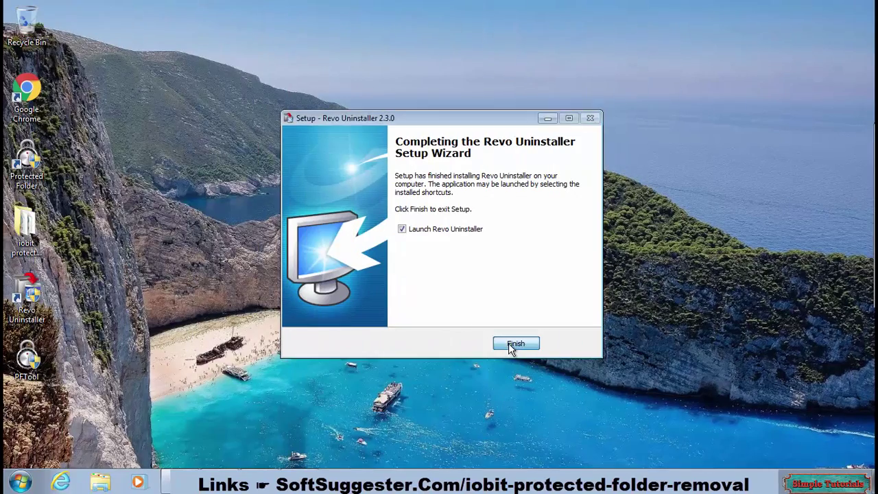
left_click(513, 344)
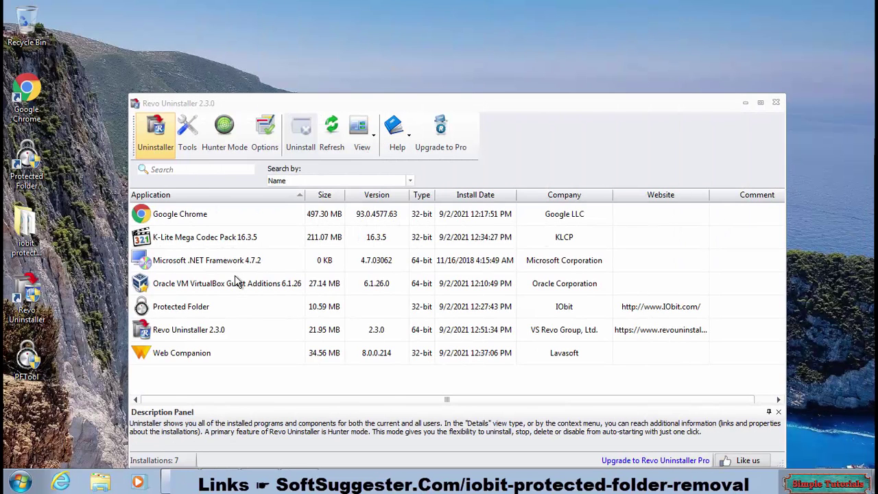
Step: Uninstall Protected Folder in Revo Uninstaller with Make a System Restore Point unchecked
left_click(192, 307)
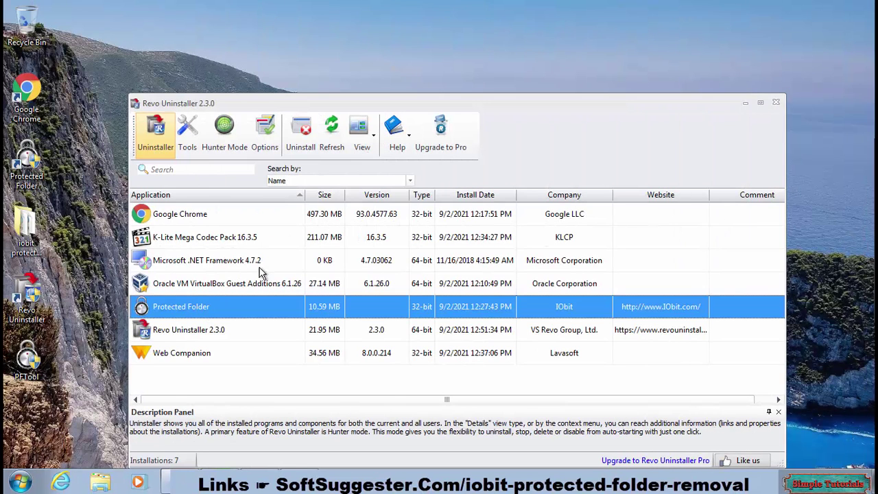
left_click(286, 154)
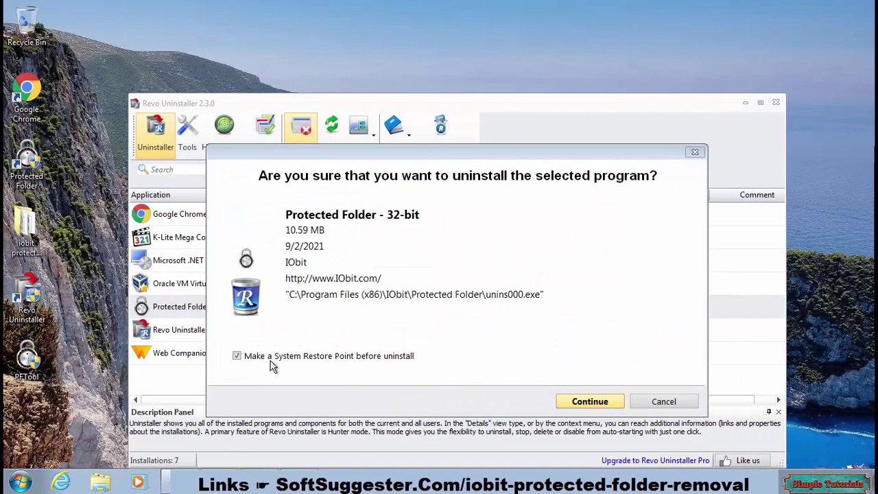
left_click(271, 359)
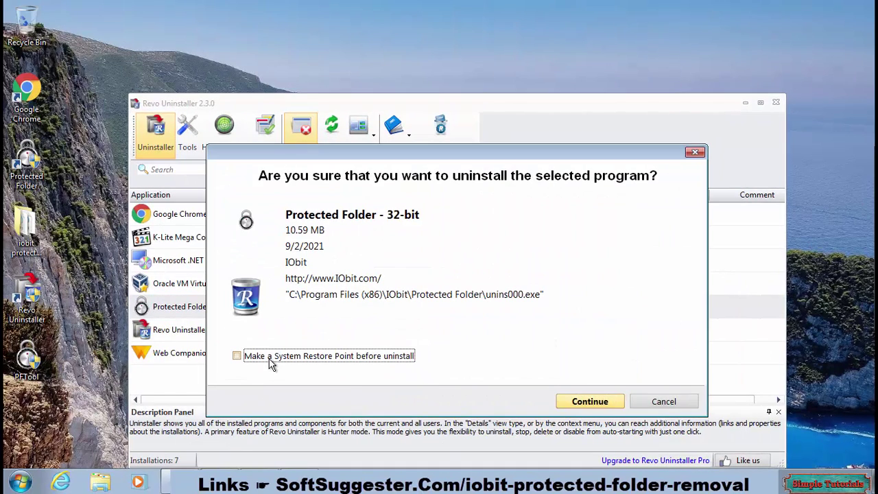
left_click(590, 401)
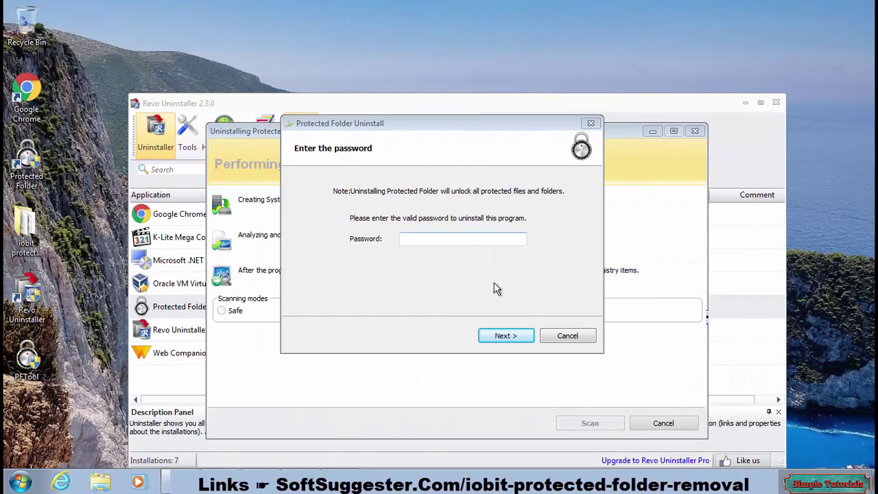
Step: Cancel Protected Folder's password prompt and run an Advanced-mode leftover scan
left_click(564, 335)
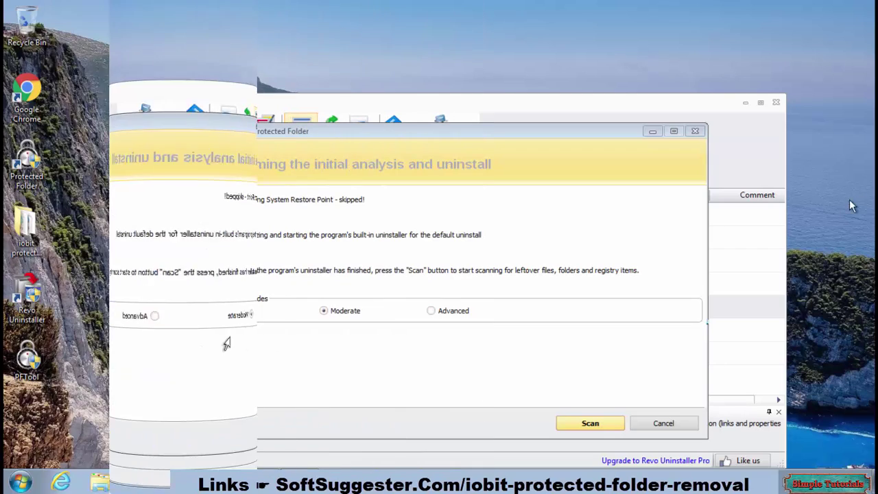
left_click(459, 312)
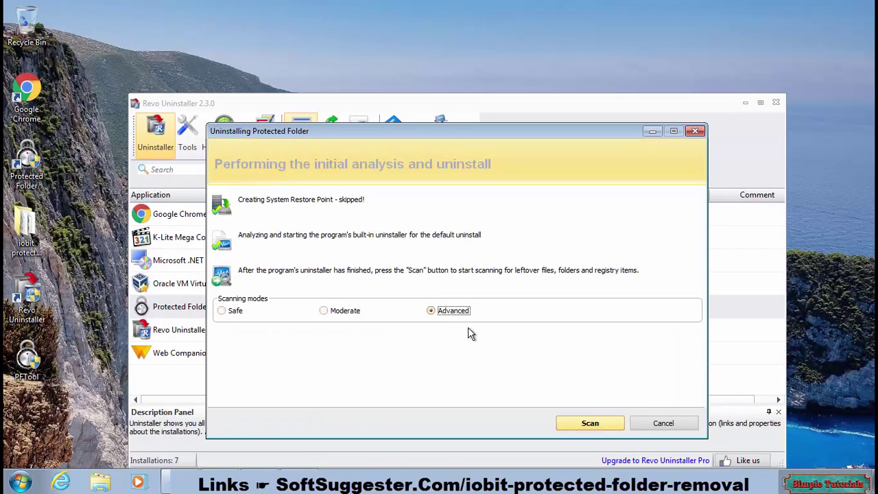
left_click(598, 425)
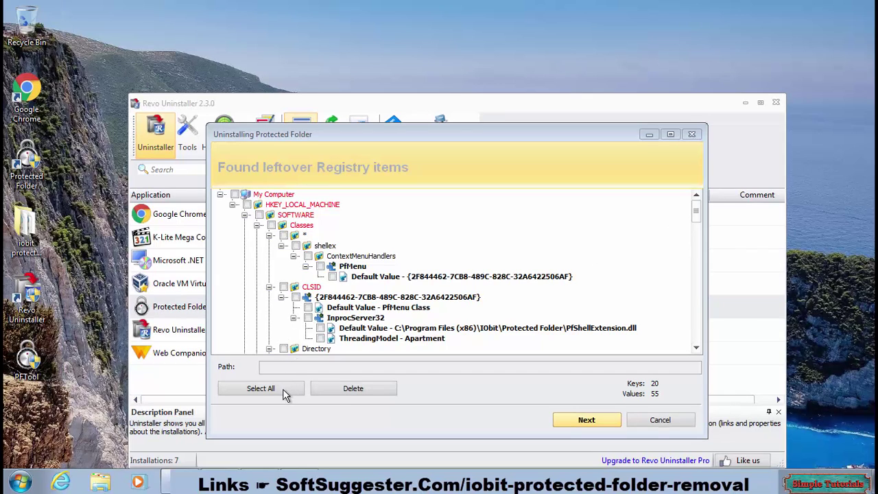
Step: Select all leftover registry items and delete them
left_click(322, 389)
left_click(521, 314)
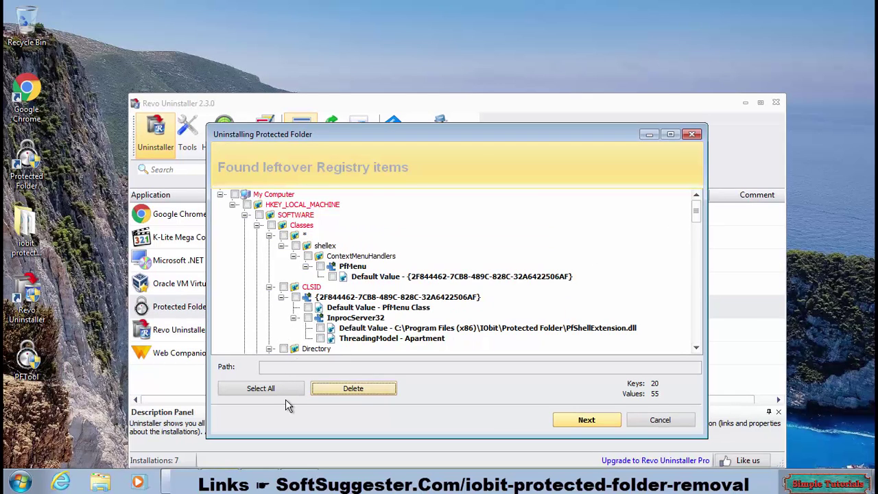
left_click(263, 390)
left_click(352, 389)
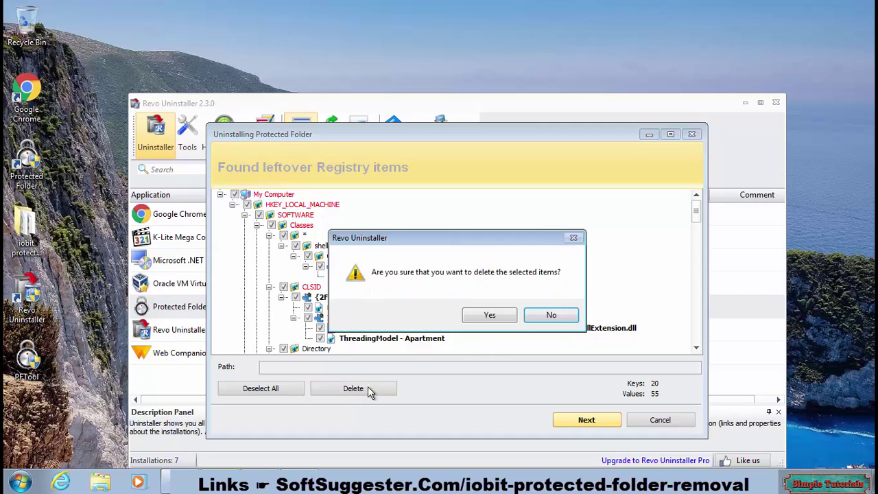
left_click(486, 315)
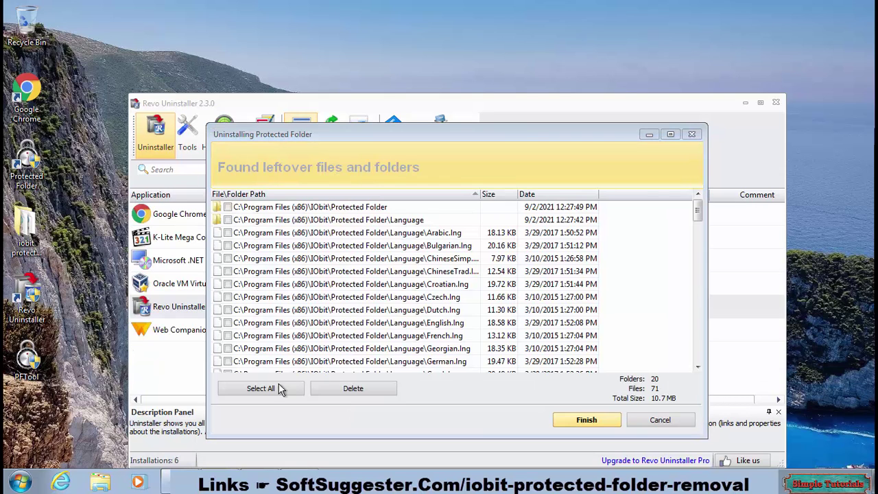
Step: Delete all leftover files and folders, close Revo Uninstaller, and move PFTool to the desktop's top centre
left_click(232, 394)
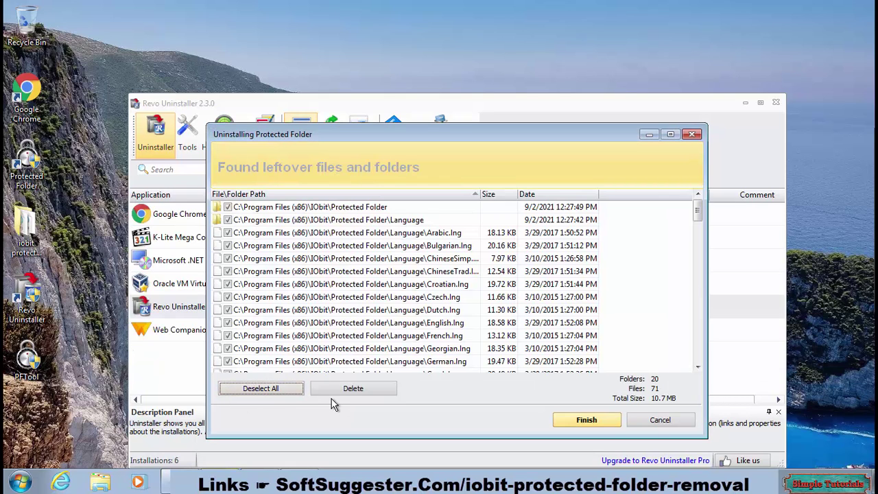
left_click(334, 393)
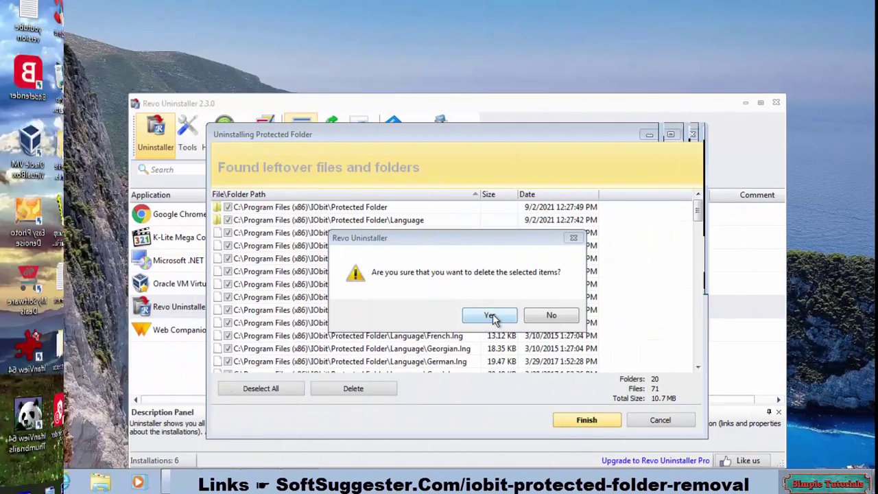
left_click(490, 315)
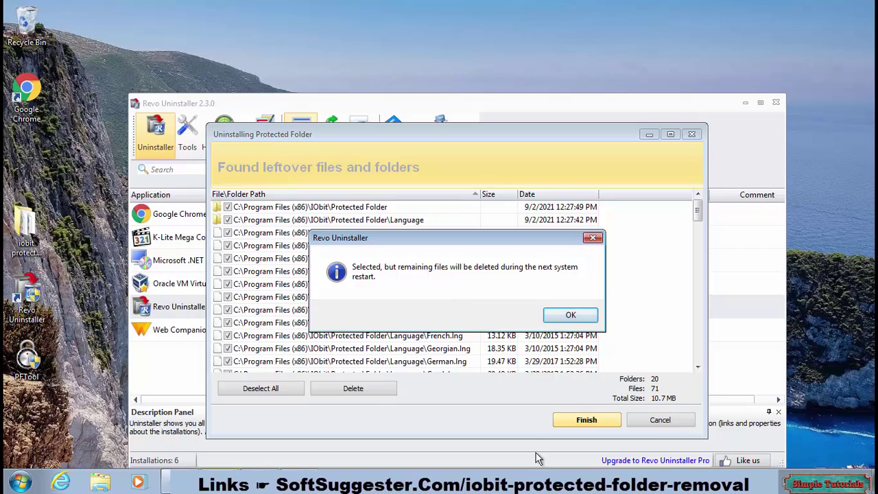
key("Return")
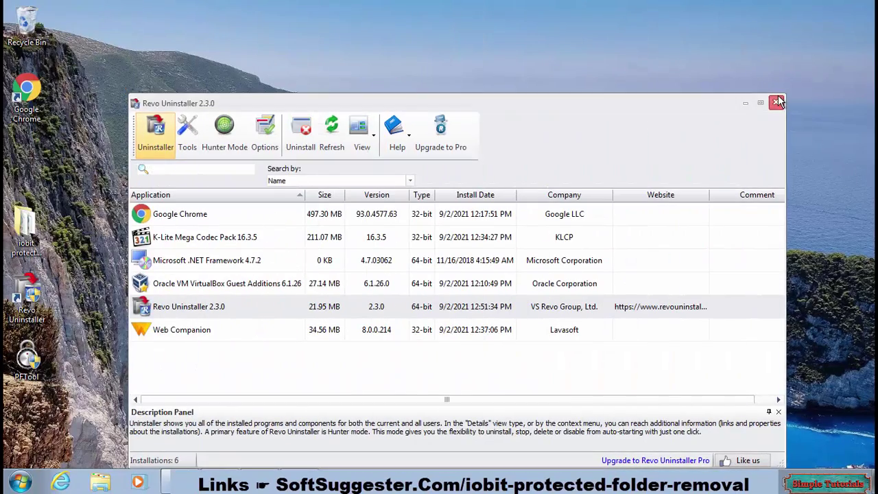
left_click(776, 104)
left_click_drag(32, 358, 515, 93)
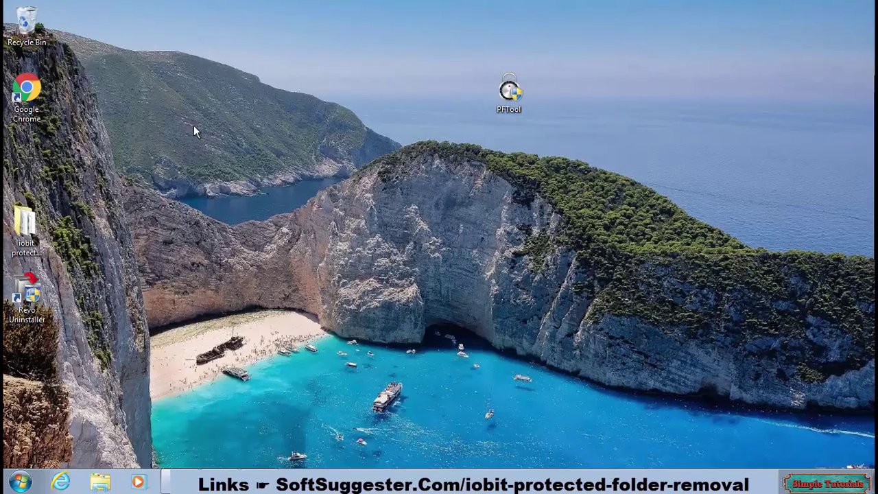
Step: Enable Safe boot (Minimal) in msconfig's Boot tab and restart into Safe Mode
left_click(12, 481)
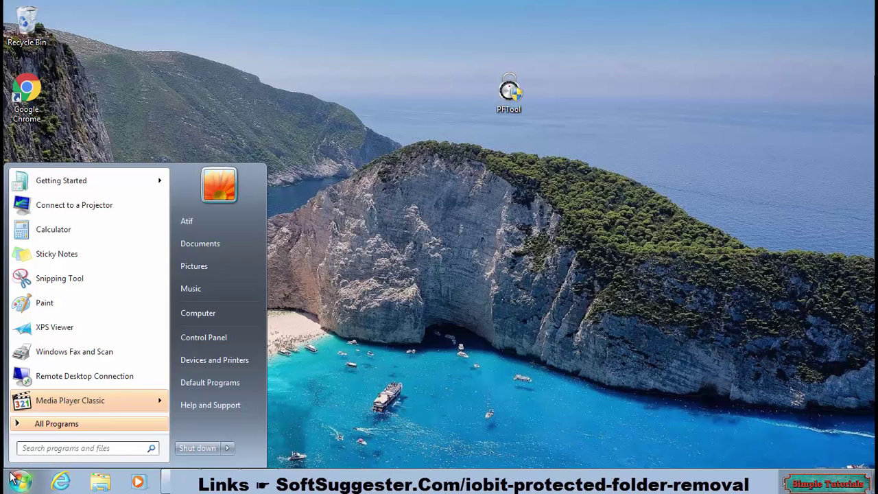
type("msconfig")
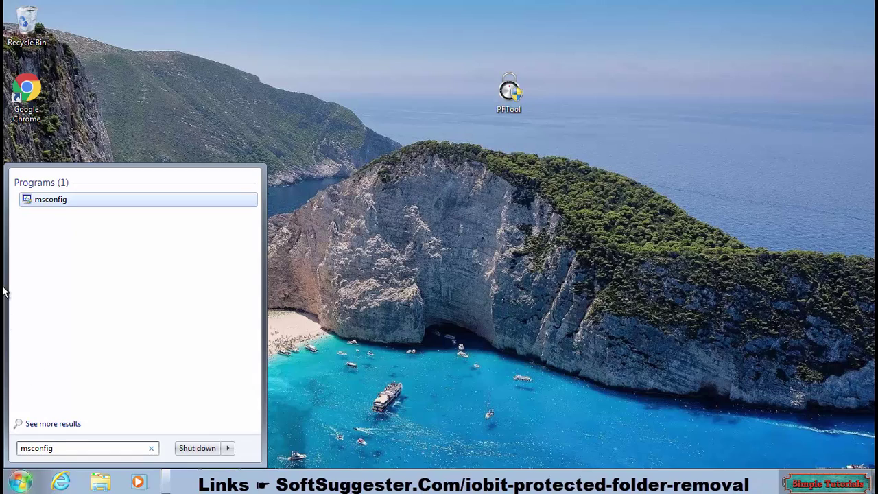
left_click(59, 198)
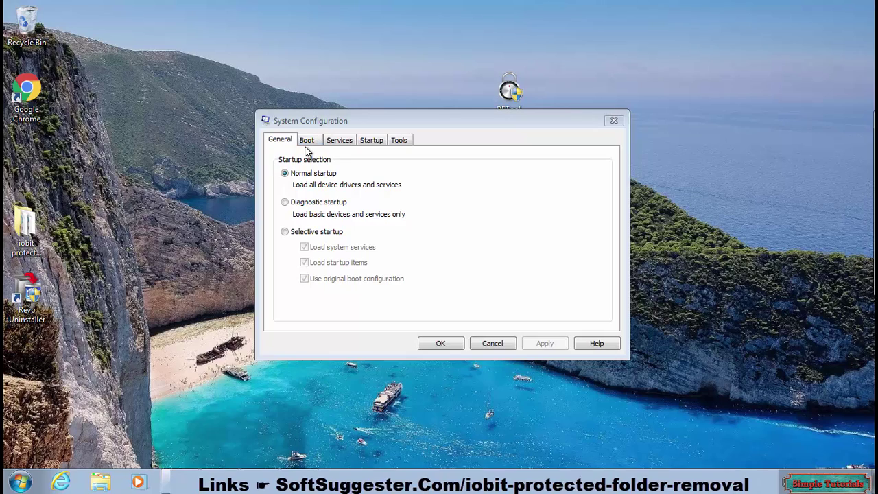
left_click(307, 143)
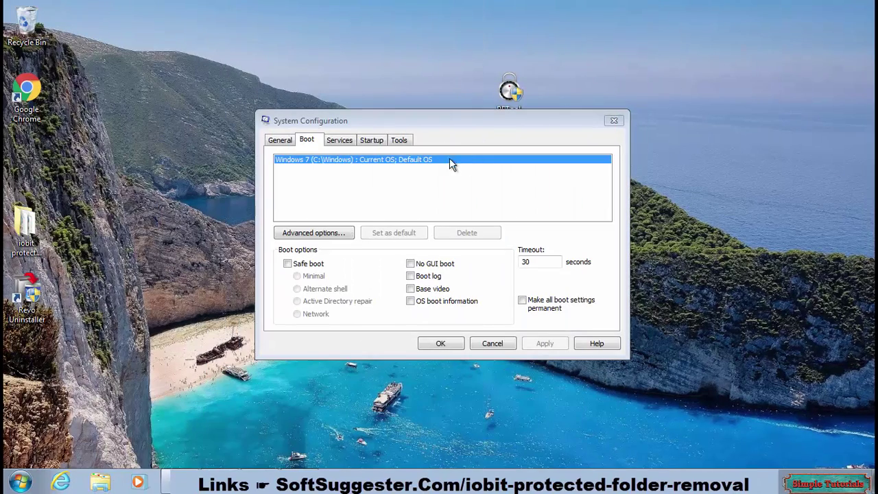
left_click(308, 264)
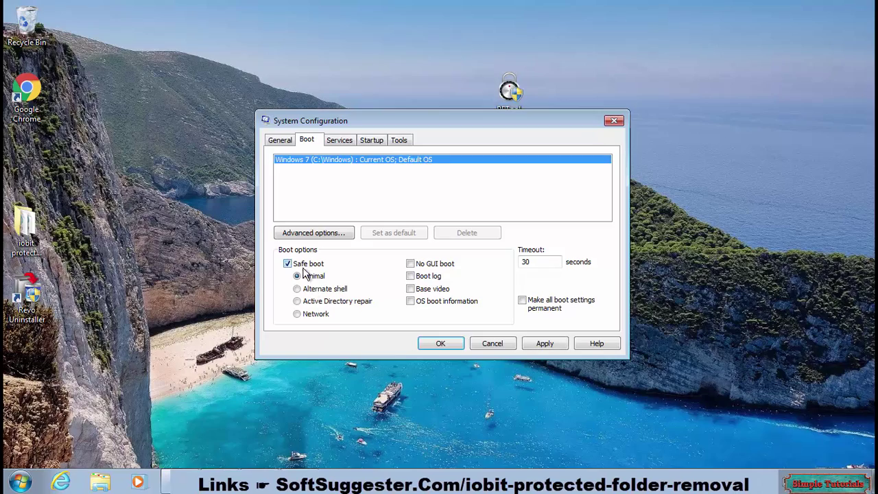
left_click(439, 343)
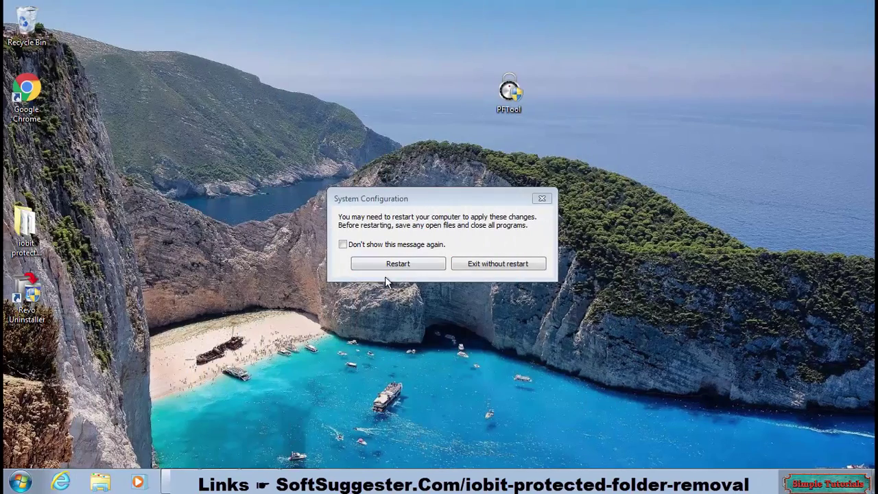
left_click(361, 266)
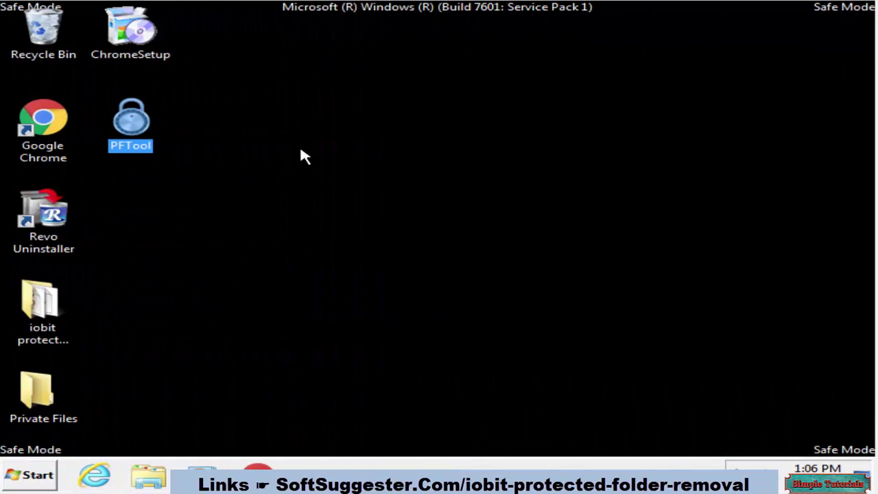
Step: Run PFTool's Reset Tool once with Password Folder as the product
left_click(304, 156)
double_click(132, 122)
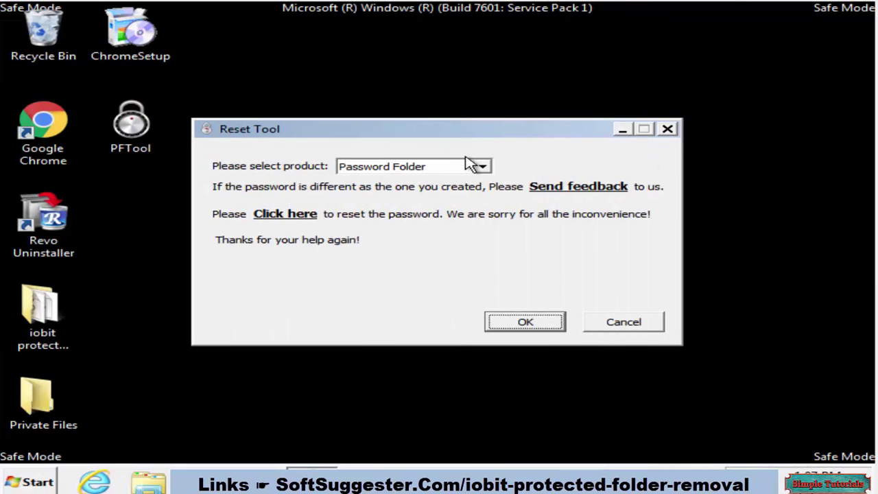
left_click(525, 321)
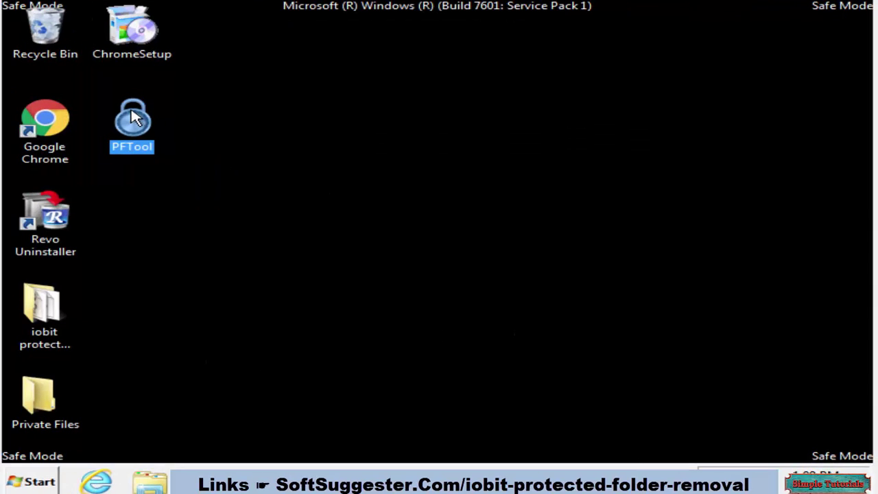
Step: Rerun PFTool's Reset Tool with Protected Folder chosen as the product
double_click(132, 118)
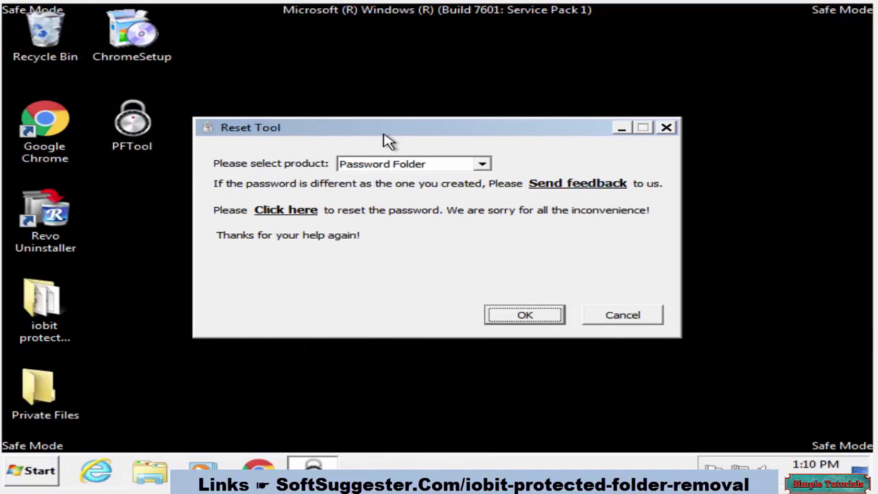
left_click(452, 164)
left_click(415, 190)
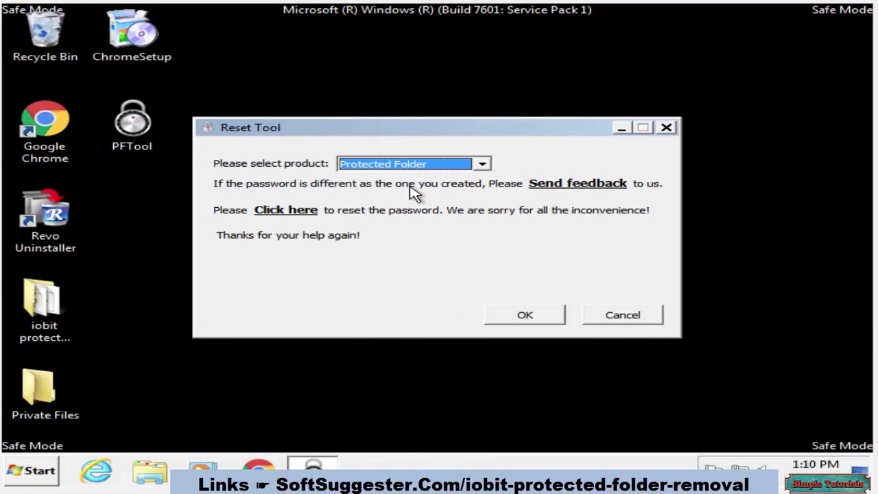
left_click(537, 317)
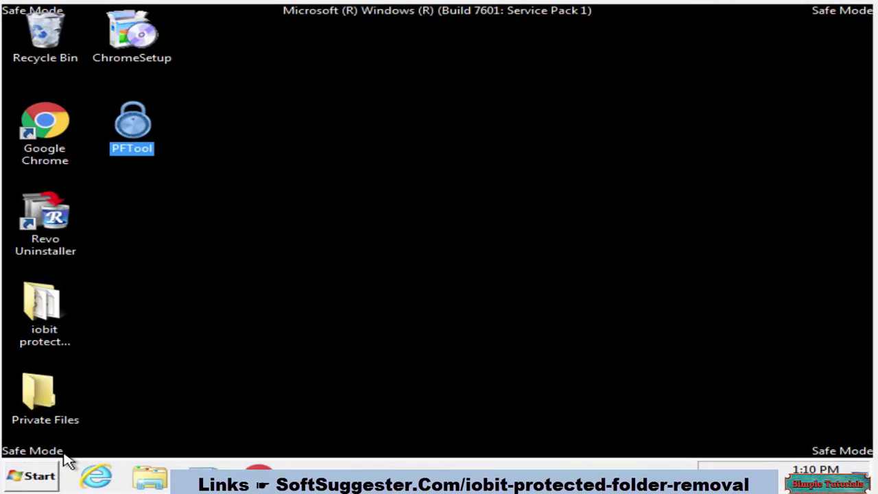
Step: Open msconfig, untick Safe boot on the Boot tab, apply, and restart Windows normally
left_click(49, 473)
type("sc")
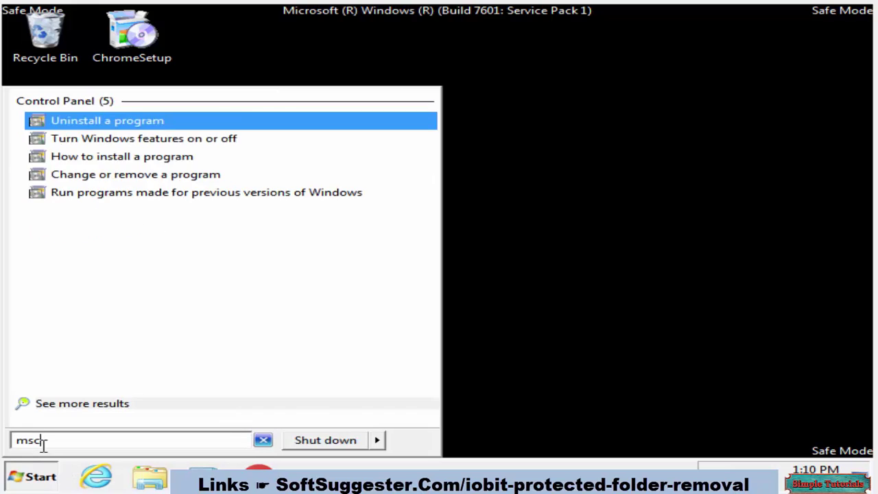
type("onfig")
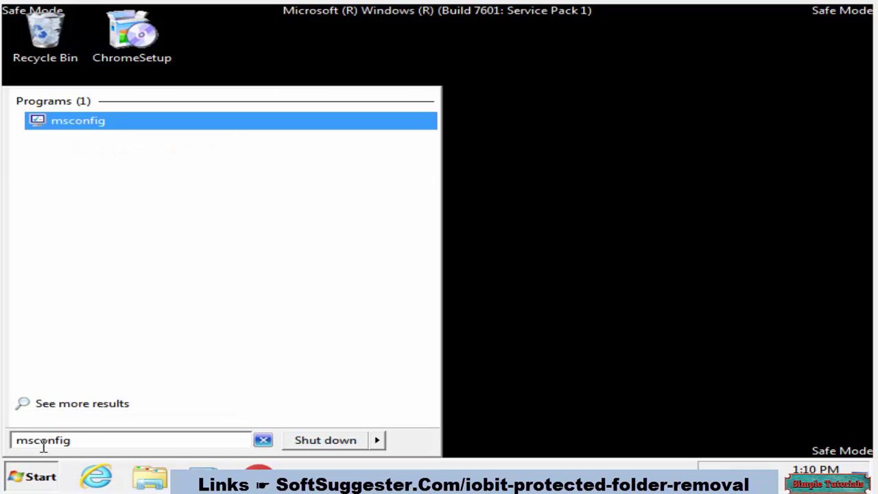
left_click(101, 127)
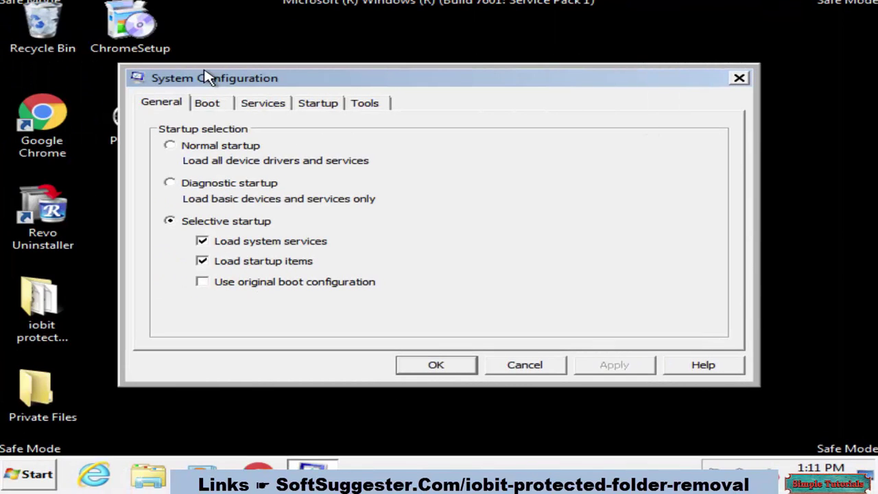
left_click(196, 109)
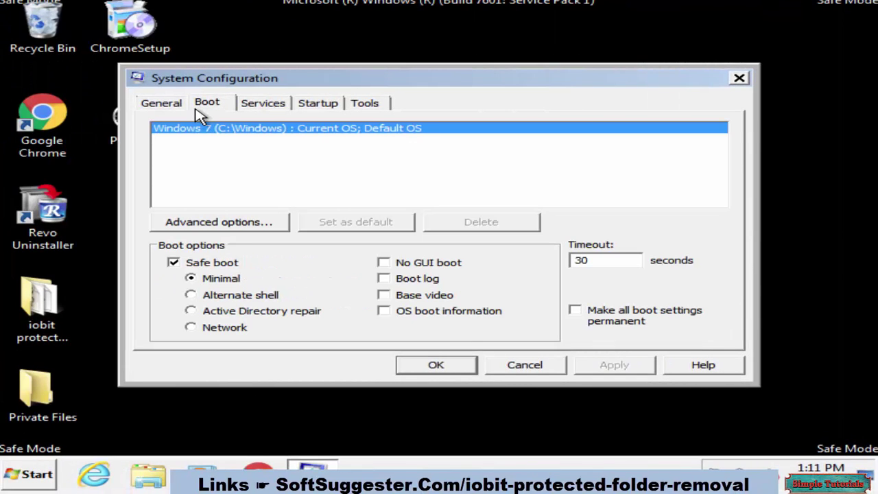
left_click(208, 262)
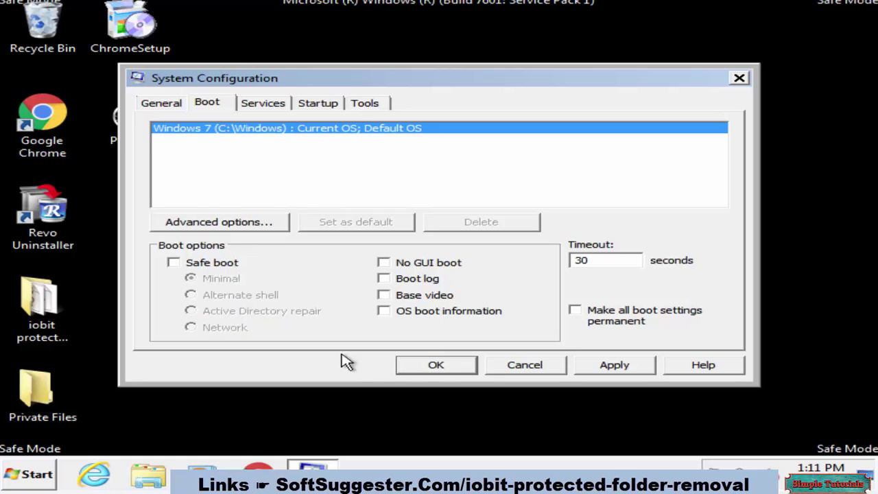
left_click(457, 365)
left_click(340, 273)
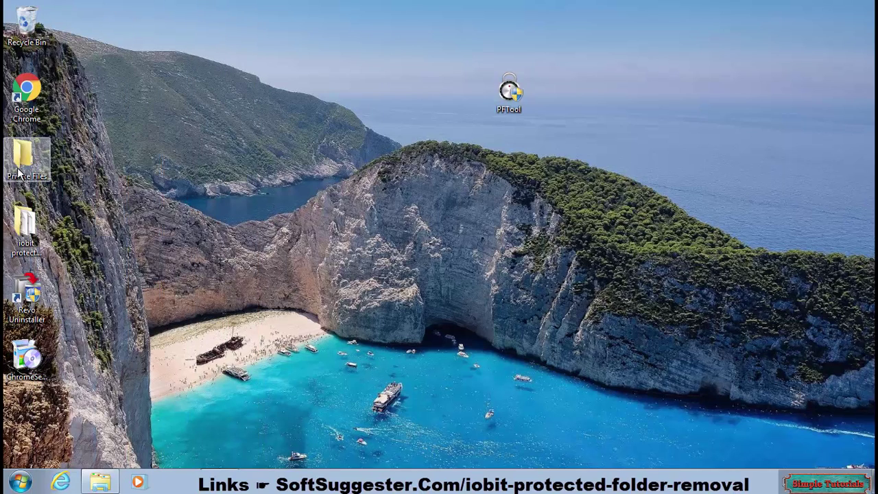
Step: Move Private Files and ChromeSetup out of the left column and select them together
left_click_drag(19, 175, 260, 175)
left_click_drag(31, 350, 320, 172)
left_click_drag(346, 226, 245, 135)
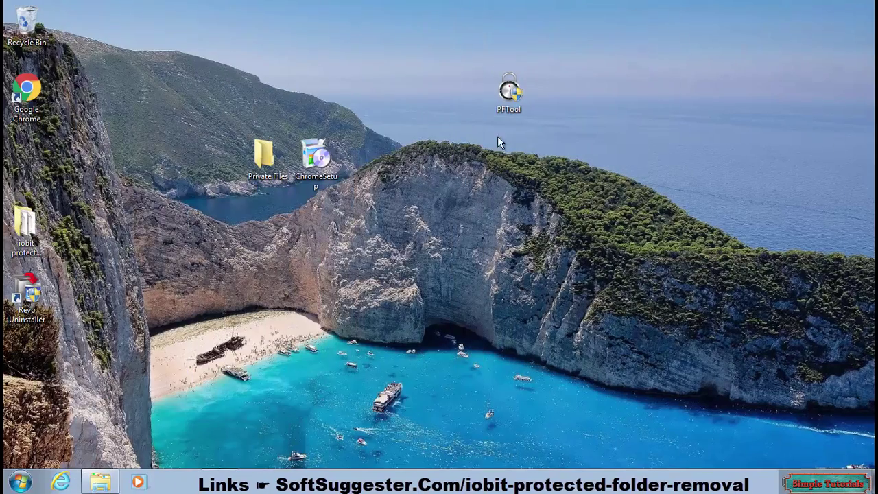
Step: Line up PFTool, Private Files and ChromeSetup in the left column, then refresh with F5
left_click_drag(503, 105, 28, 172)
left_click_drag(264, 156, 25, 358)
left_click_drag(314, 158, 21, 429)
left_click(275, 383)
key("F5")
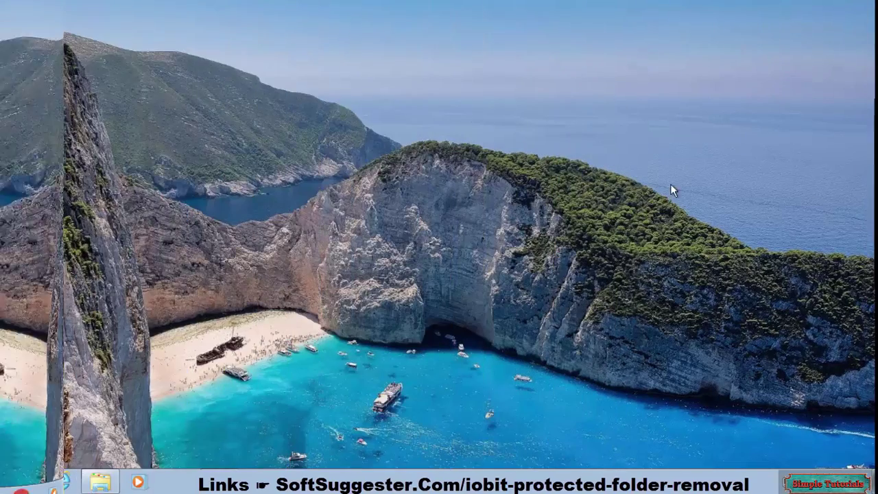
left_click_drag(381, 315, 507, 382)
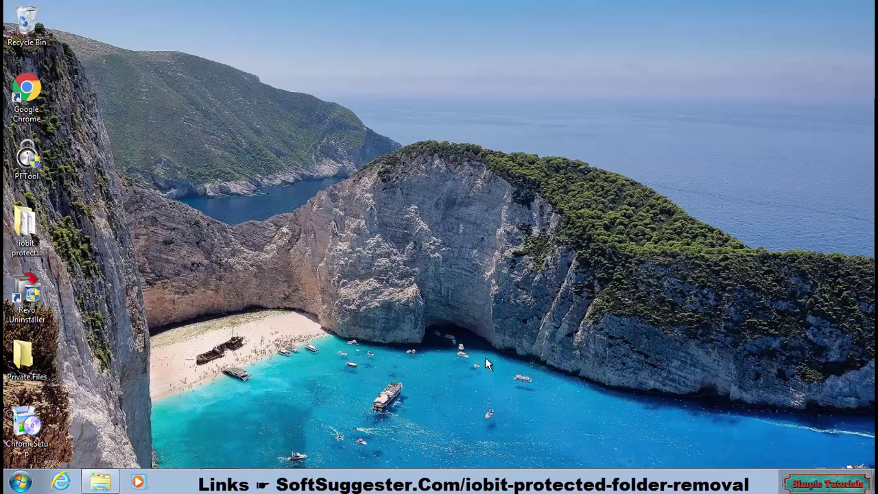